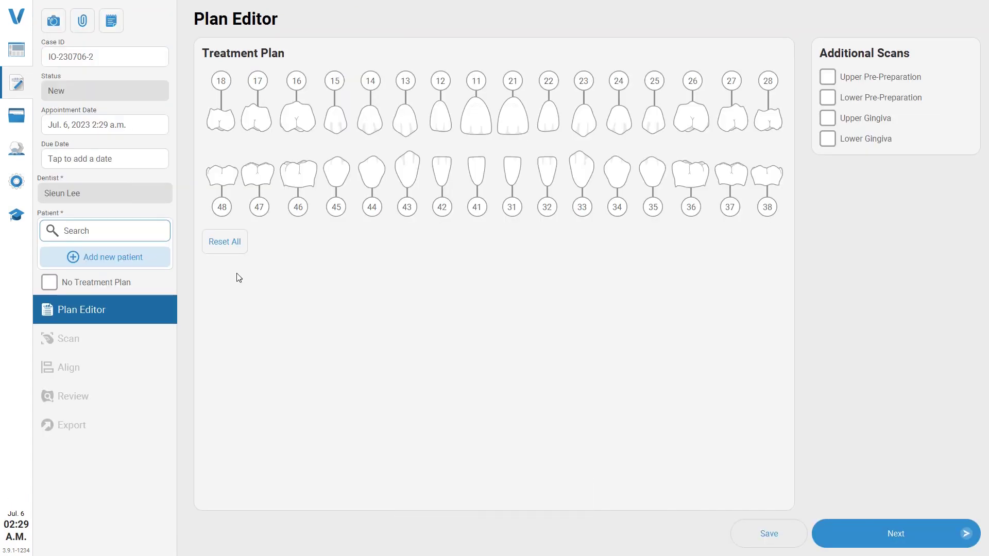
Step: Find and attach the existing patient to the case, then select tooth 16
click(149, 231)
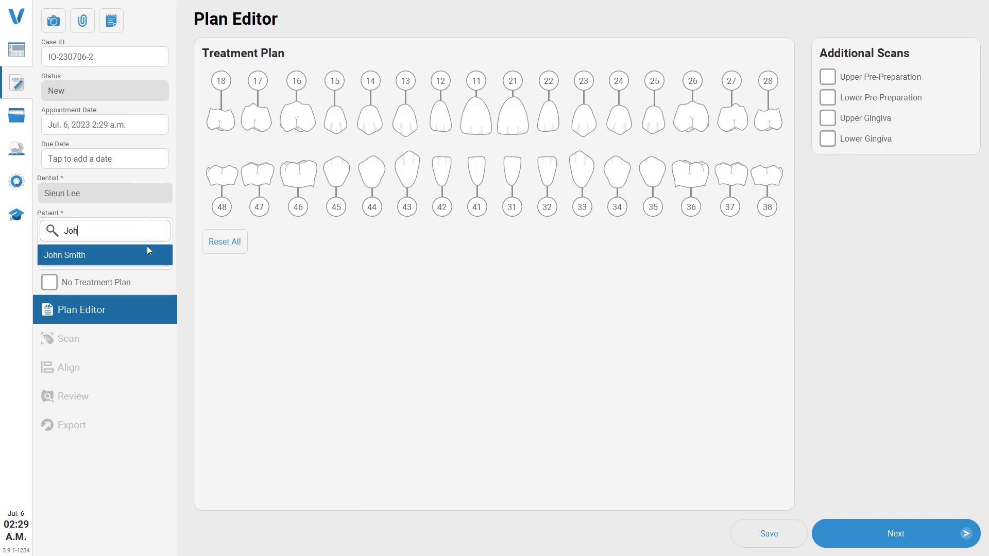
click(147, 254)
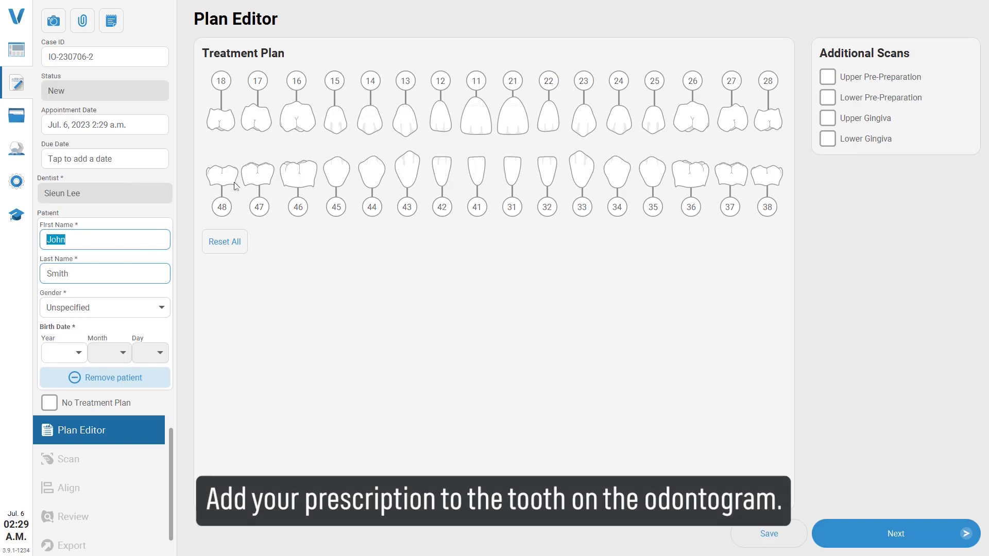
click(293, 123)
Step: Prescribe a Crown prosthesis for tooth 16 with Zirconia as the material
click(279, 106)
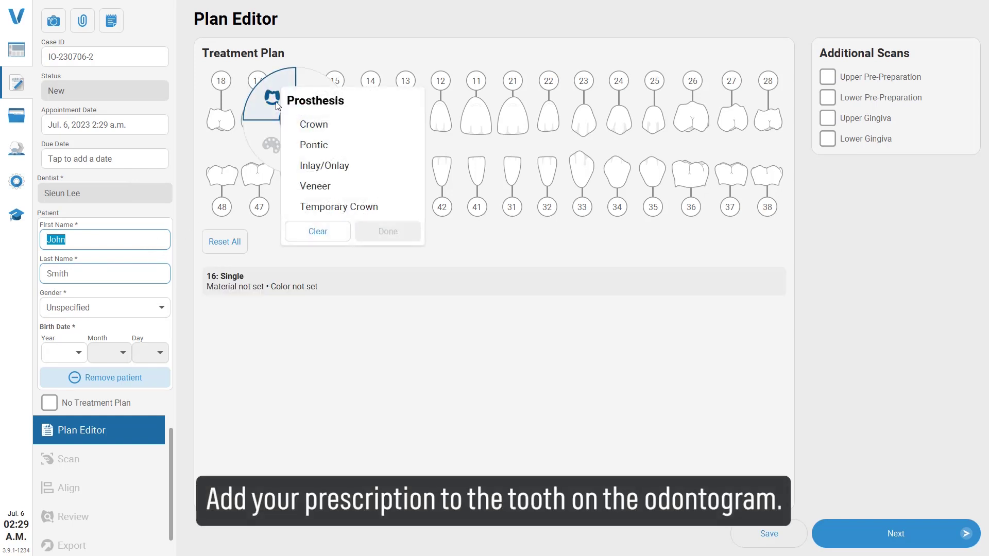
click(314, 125)
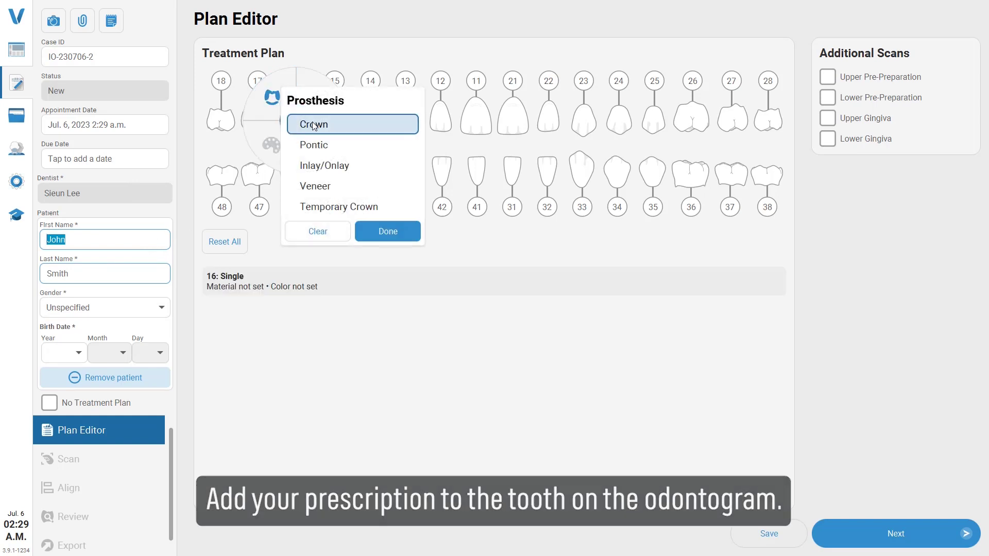
click(394, 233)
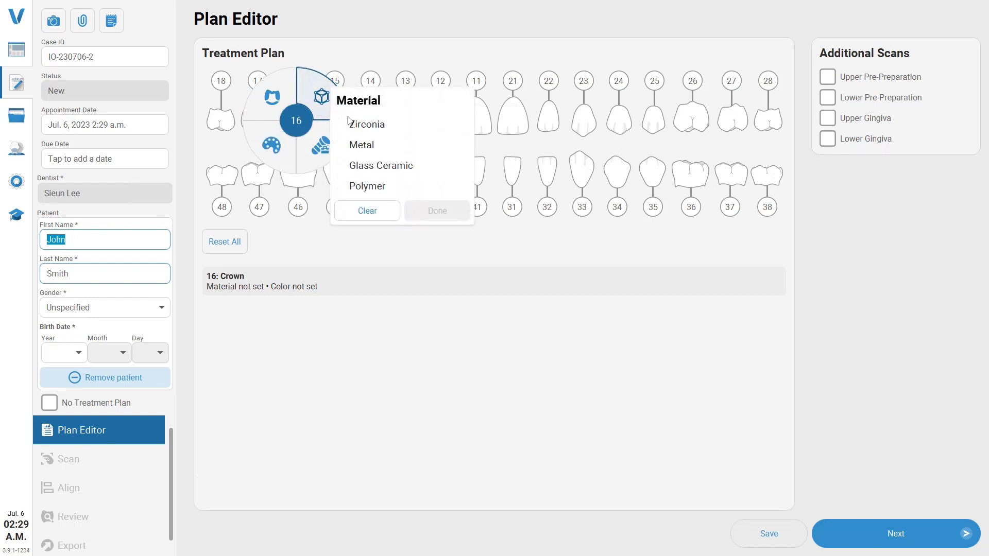
click(445, 211)
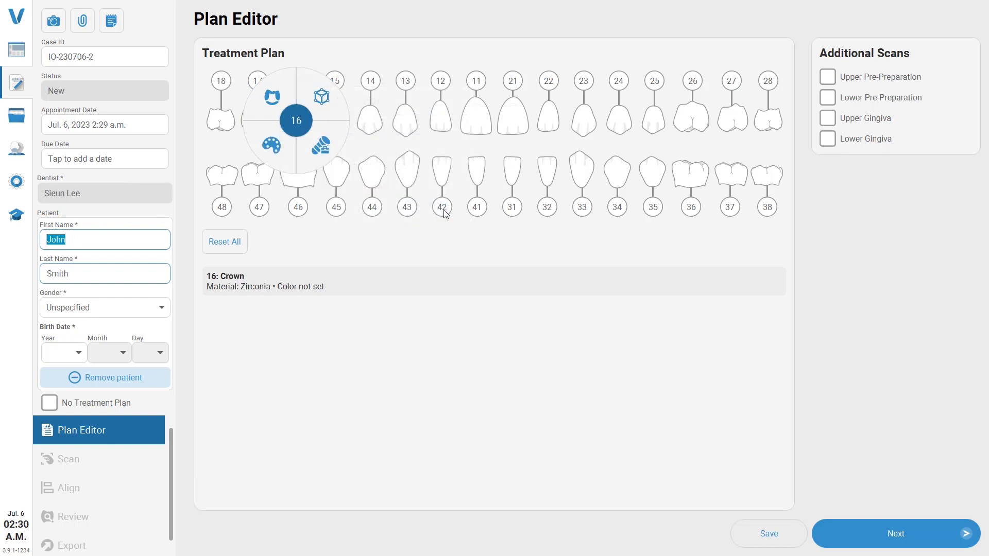
Step: Choose the Straumann Bone Level RC Regular CrossFit® implant for tooth 16
click(334, 160)
scroll(361, 278, down, 4)
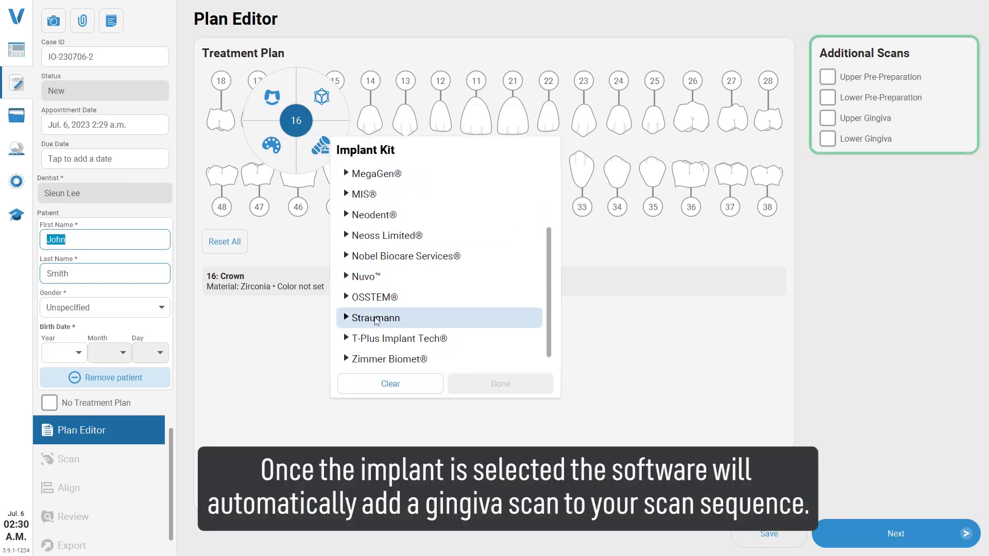
scroll(354, 321, down, 2)
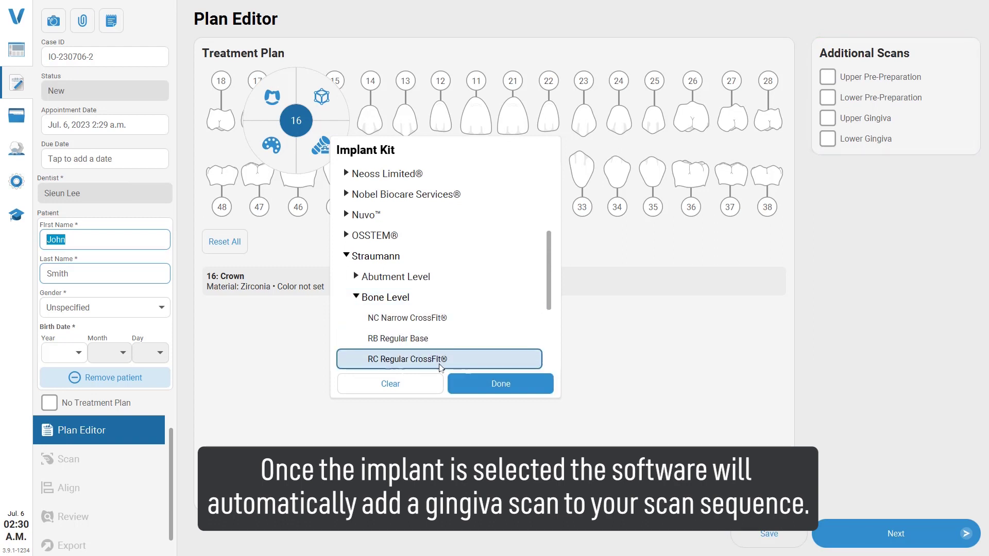
click(481, 380)
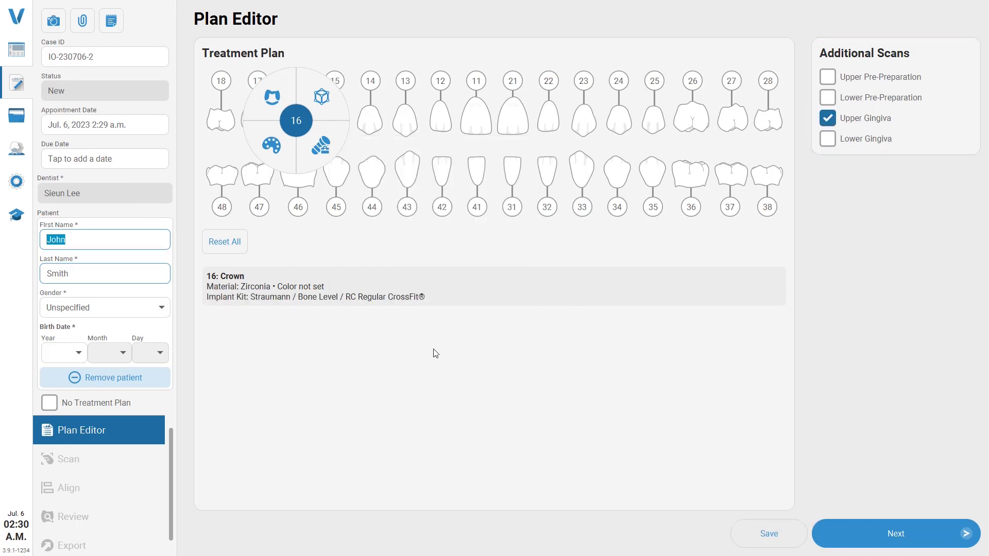
Step: Set the tooth shade to A1 from the VITA Classical A1-D4 guide
click(280, 149)
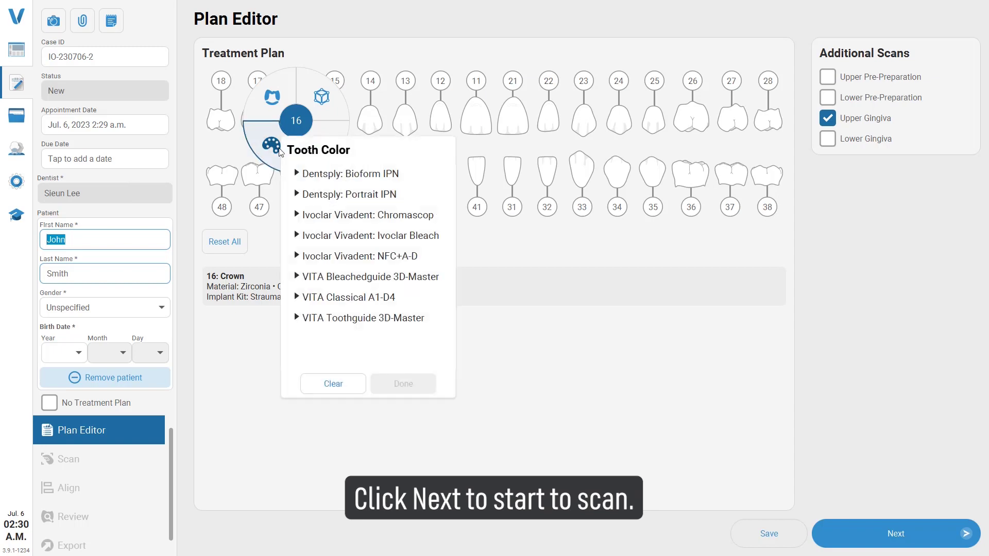
click(303, 299)
click(319, 324)
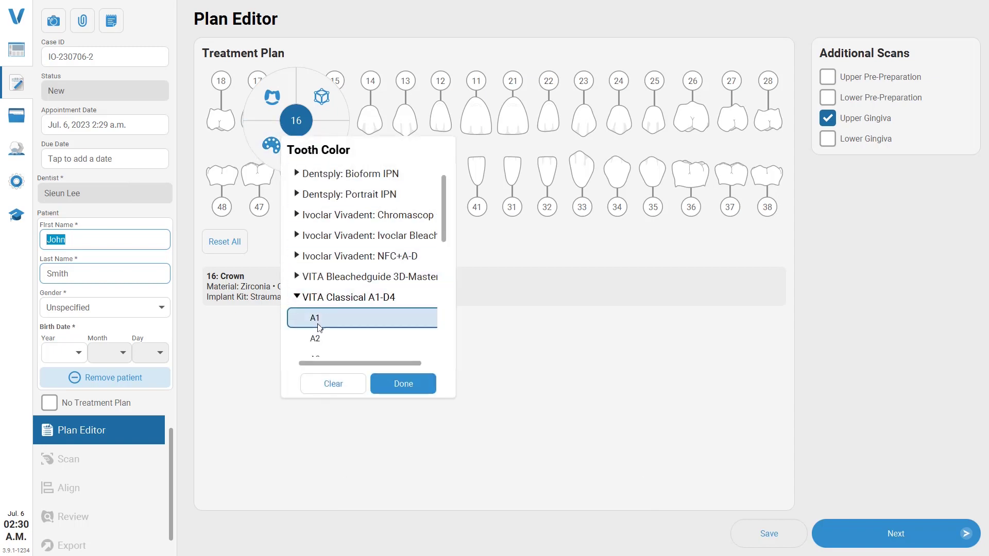
click(416, 382)
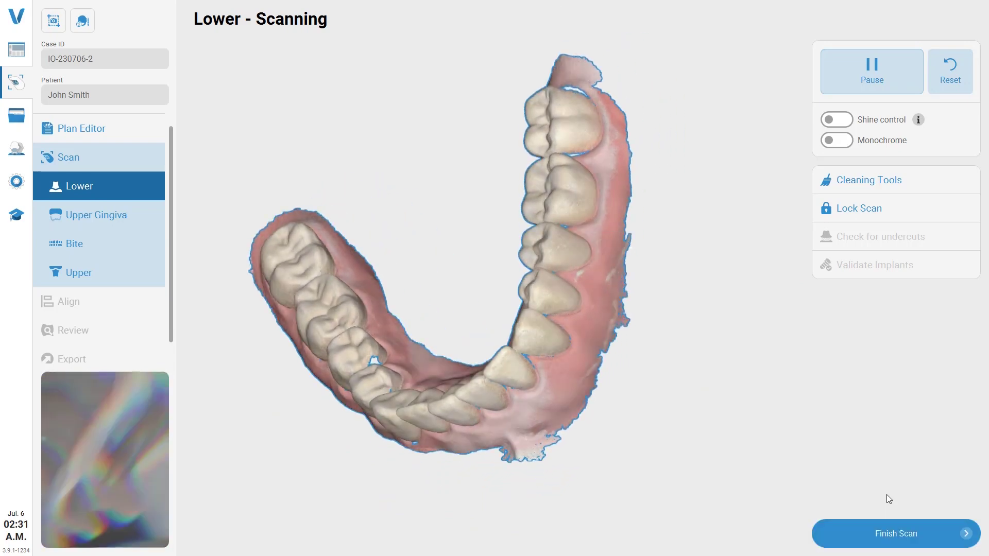
Step: Finish the captured lower arch scan
click(896, 534)
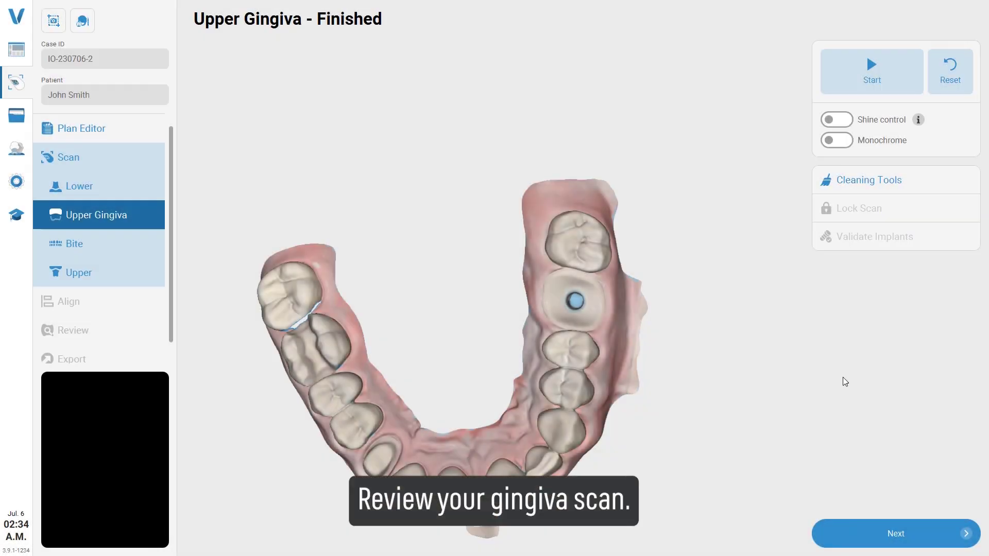
Step: Move on from the completed upper gingiva scan to the bite scan
click(925, 534)
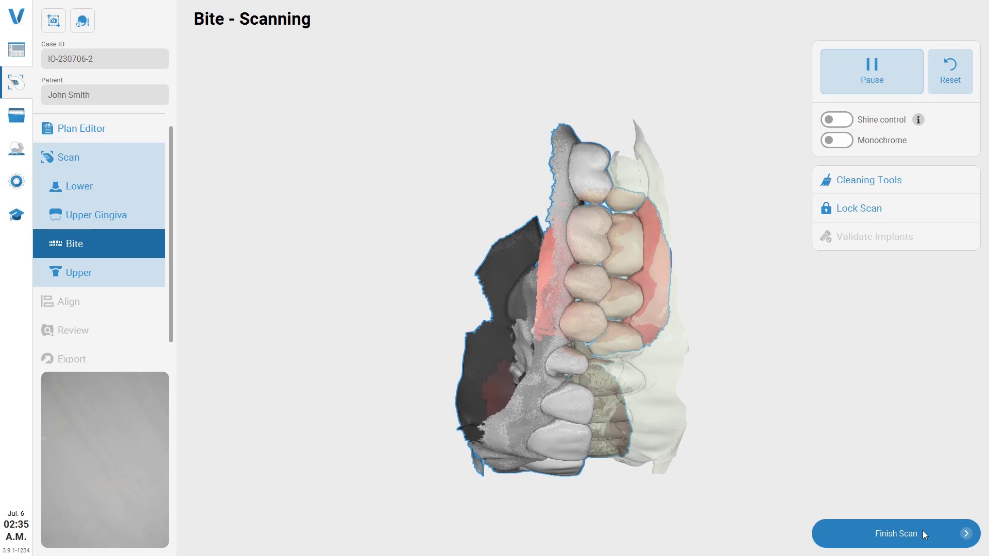
Step: Finish the bite scan to begin scanning the upper arch
click(923, 531)
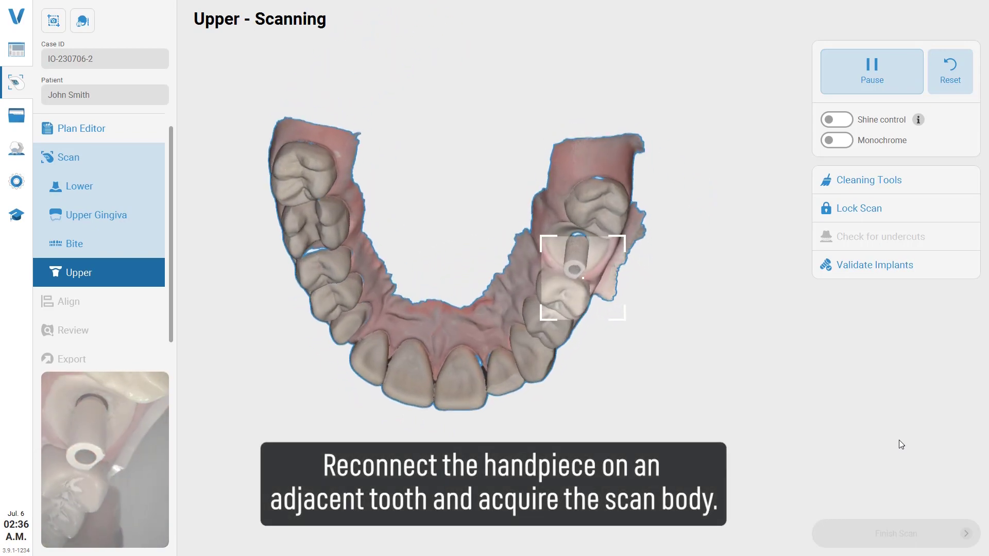
Step: Pause the upper scan, turn to the scan body, validate the implant, then finish and proceed to alignment
click(886, 73)
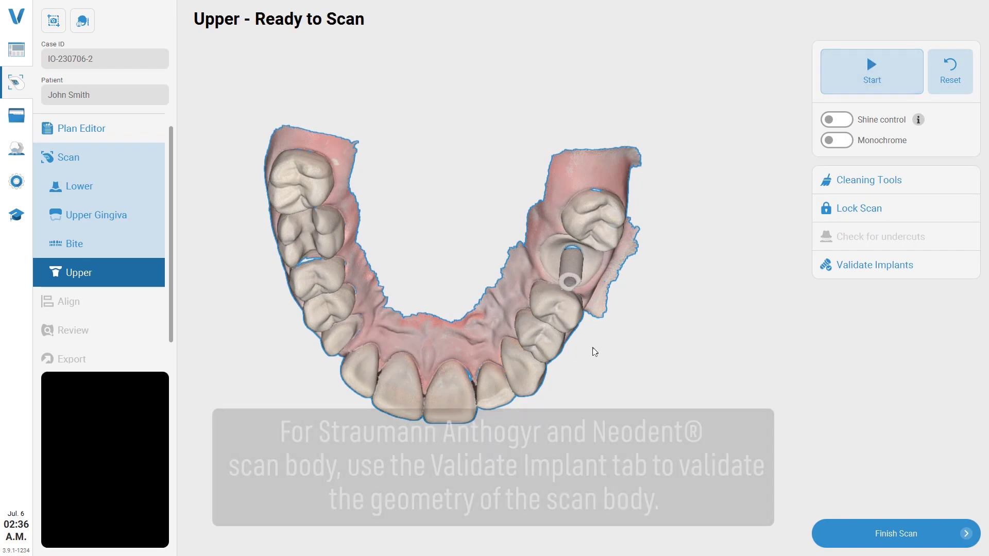
scroll(592, 277, up, 10)
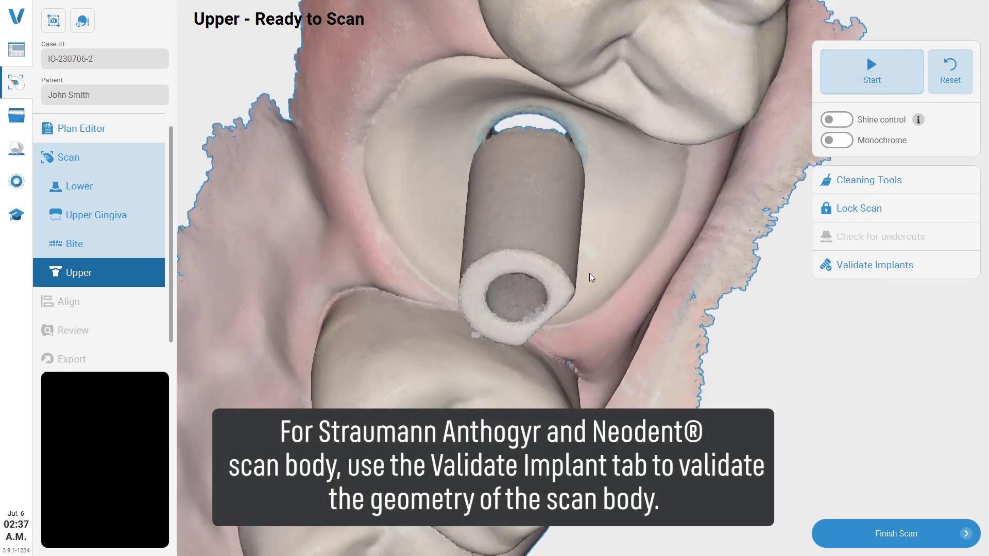
drag(591, 278, 646, 285)
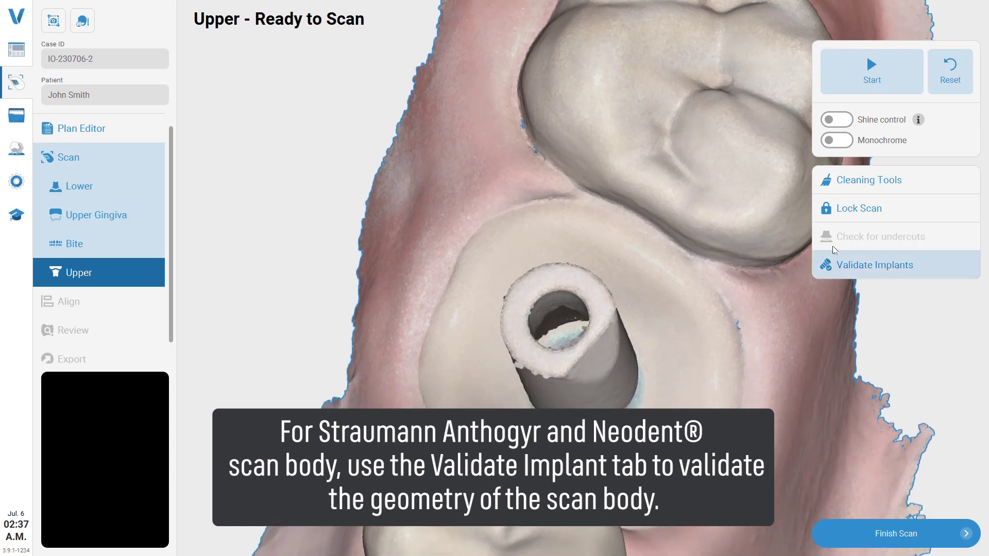
click(865, 269)
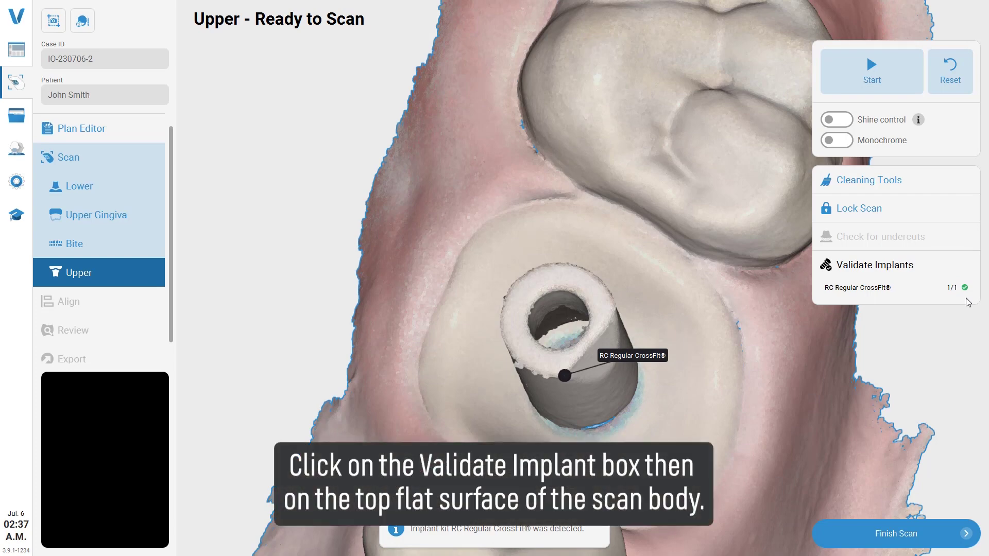
click(951, 533)
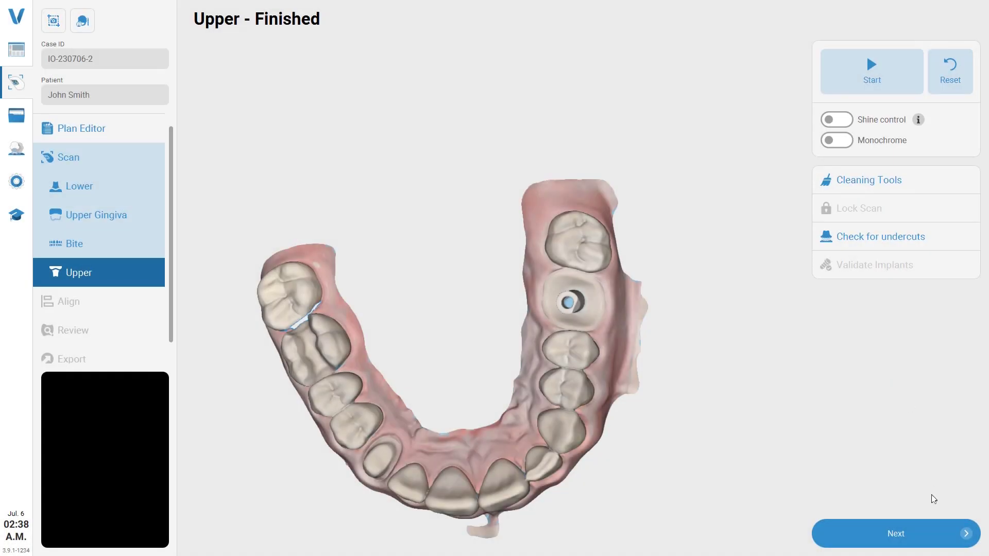
click(934, 540)
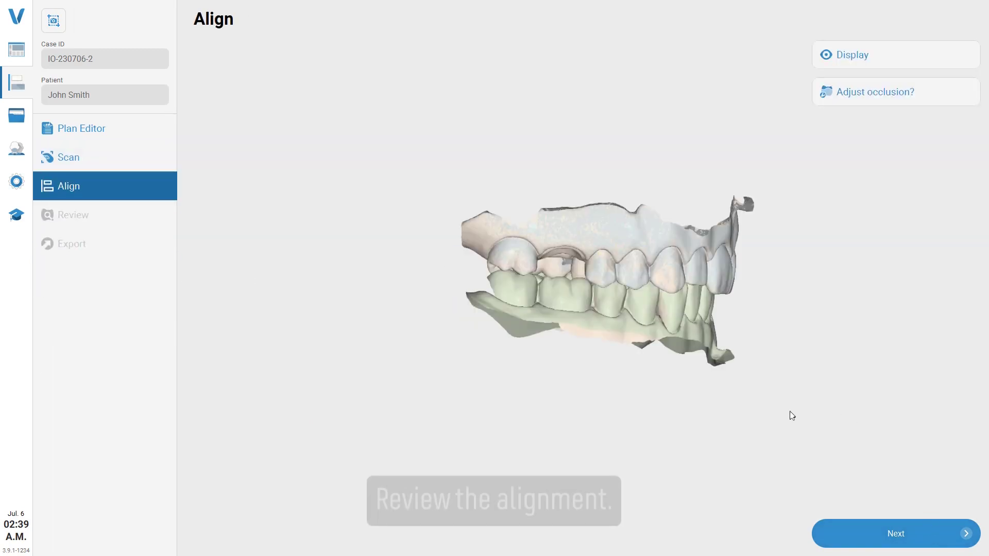
Step: Check the bite from the front, then validate the tooth 16 implant on its scan body
drag(792, 399, 550, 395)
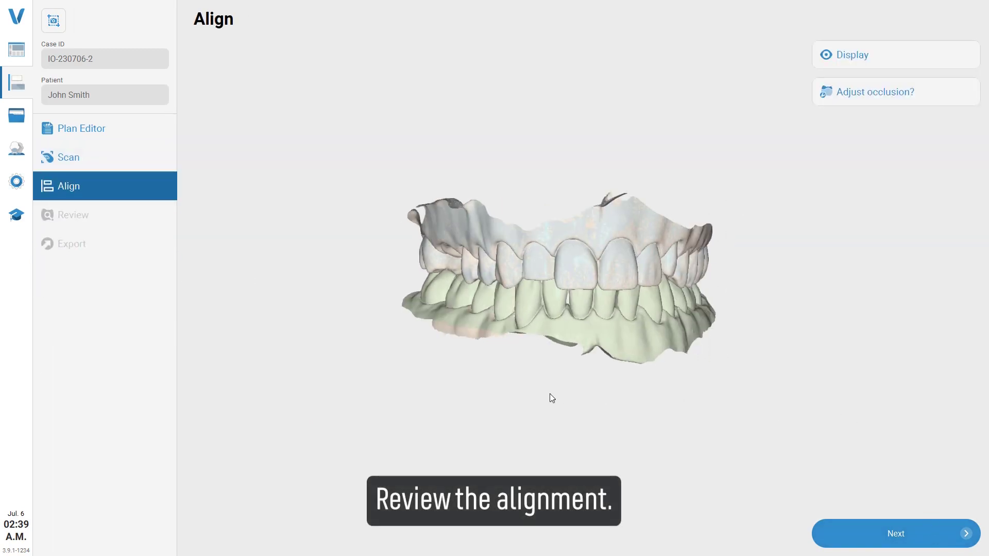
click(939, 534)
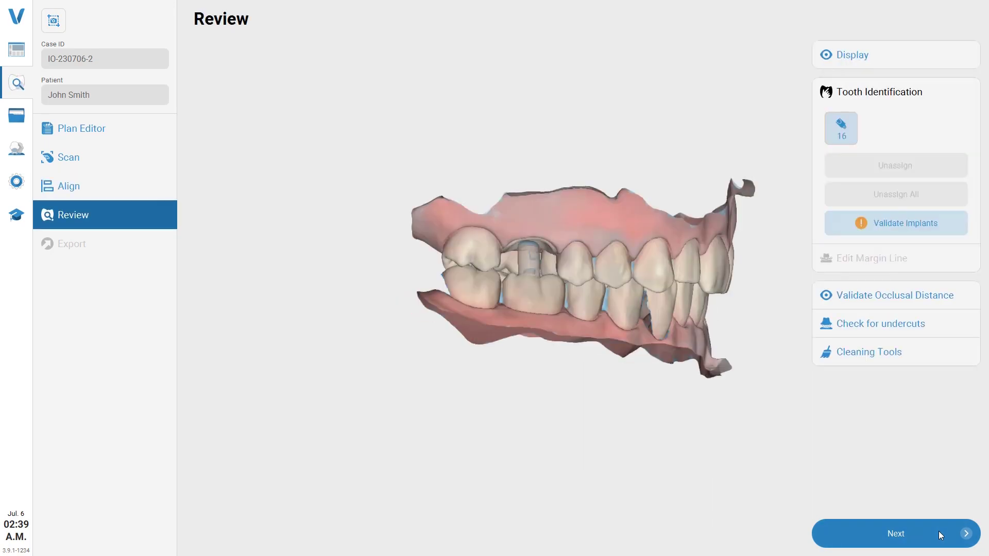
click(923, 230)
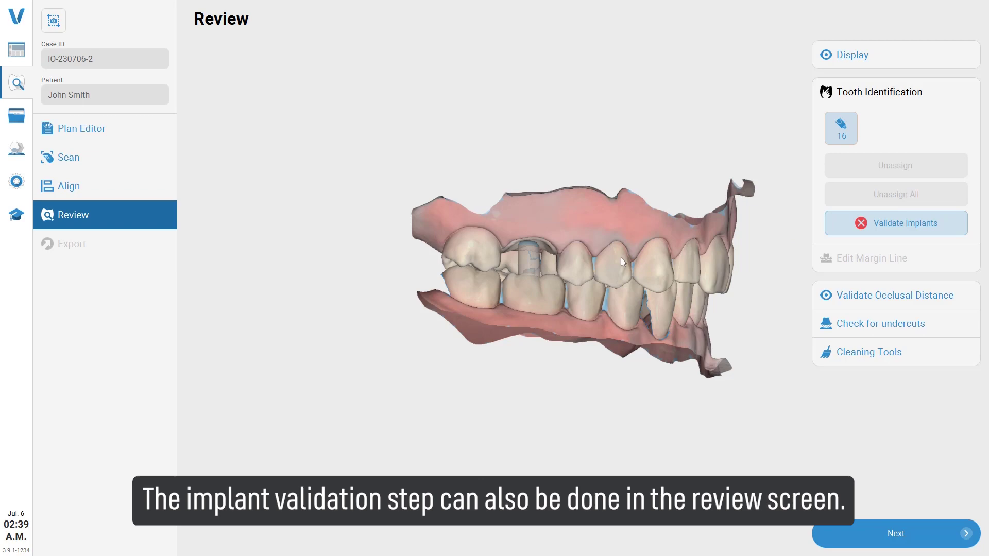
click(848, 133)
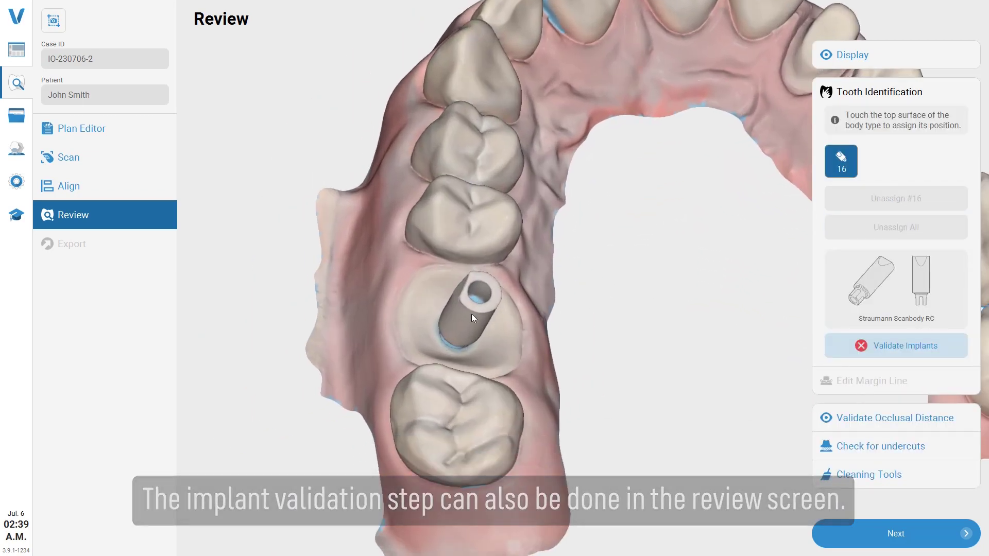
click(471, 311)
click(869, 226)
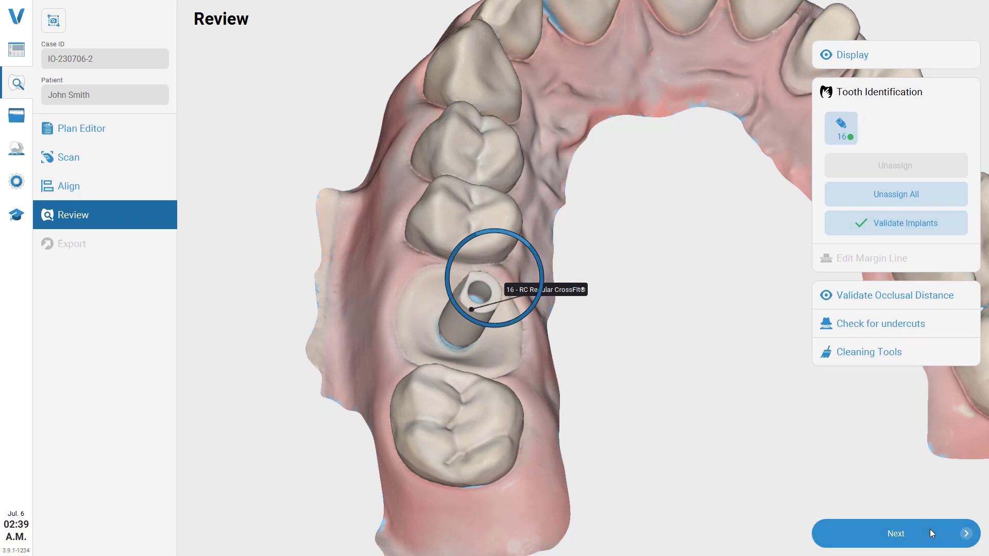
click(930, 529)
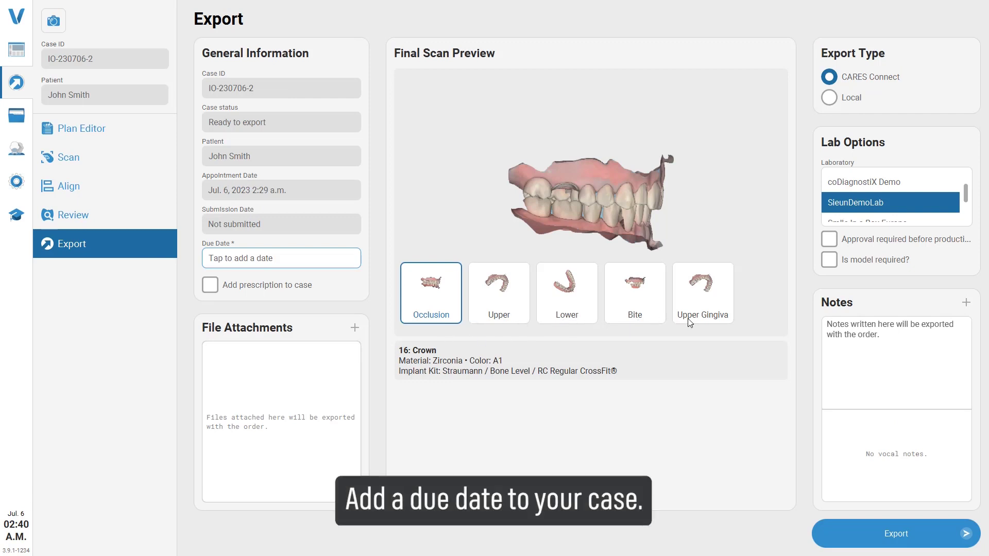
Step: Set the due date to Jul. 20, 2023 and export the case to SleunDemoLab
click(345, 268)
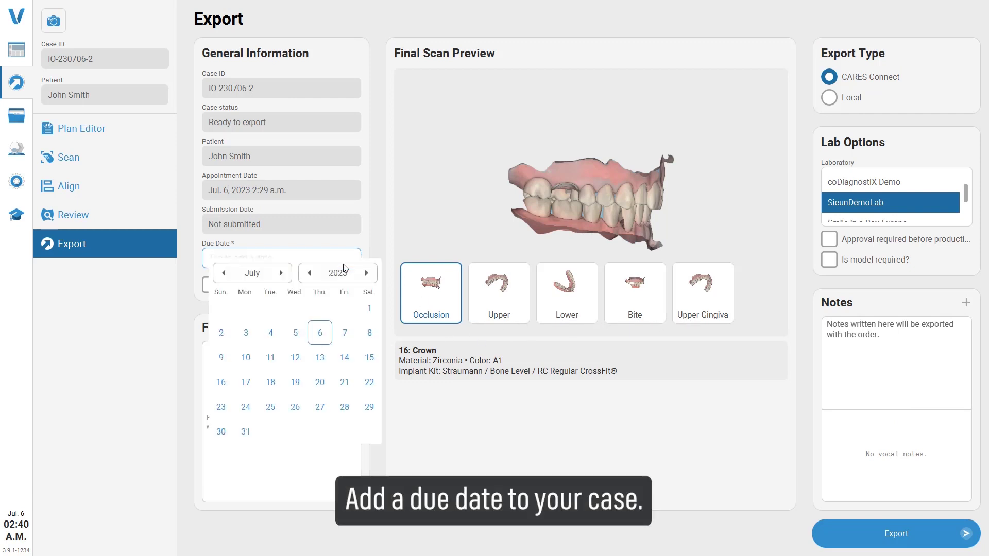
click(322, 382)
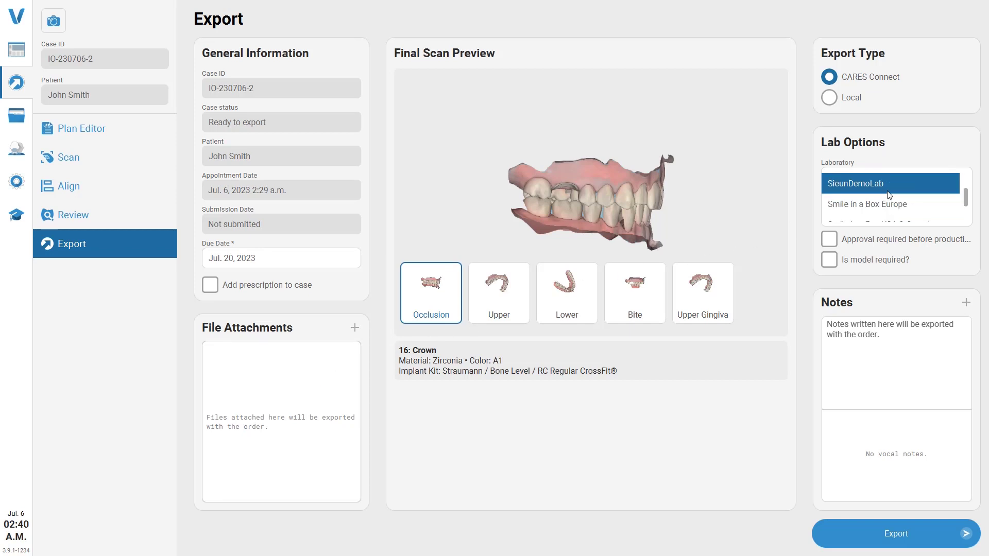
scroll(888, 196, down, 1)
scroll(887, 196, up, 2)
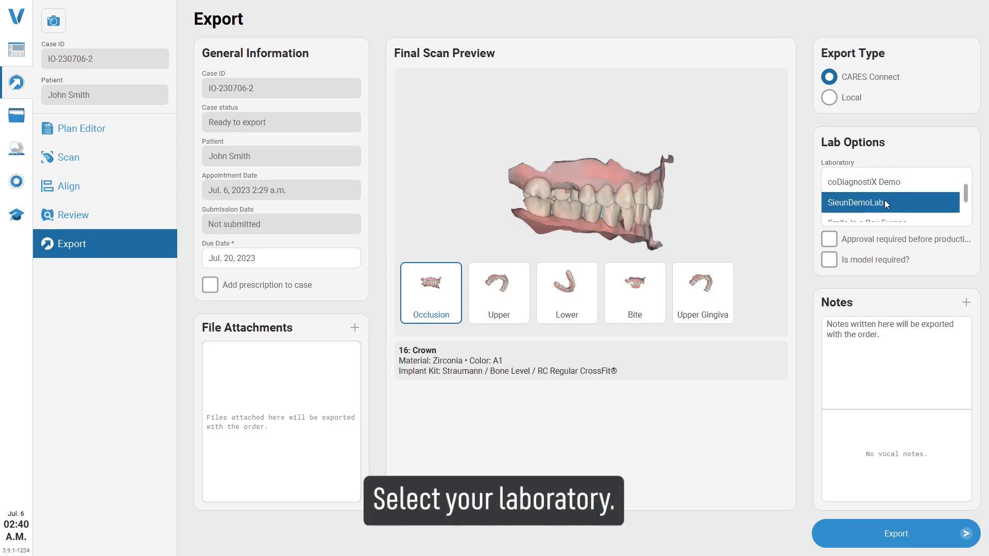
click(919, 535)
click(580, 312)
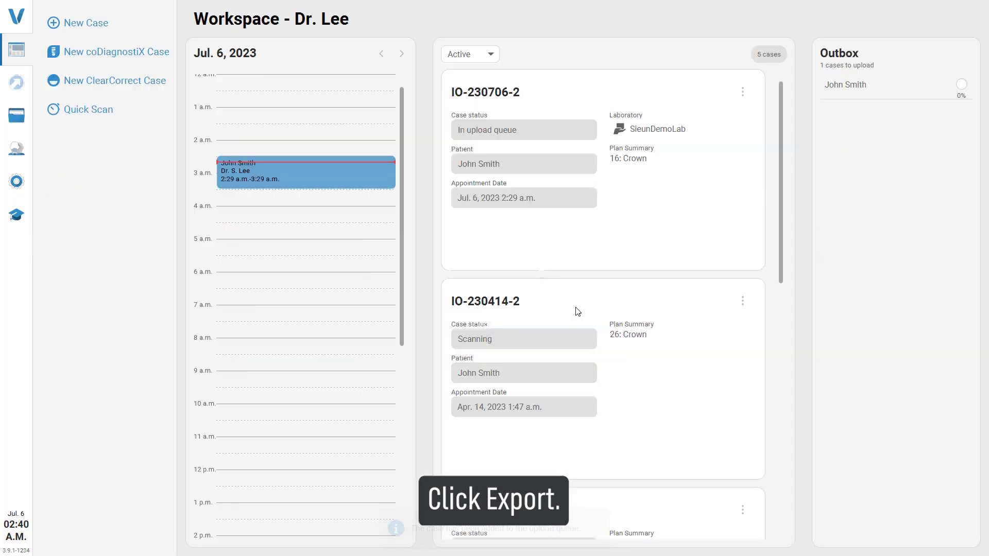